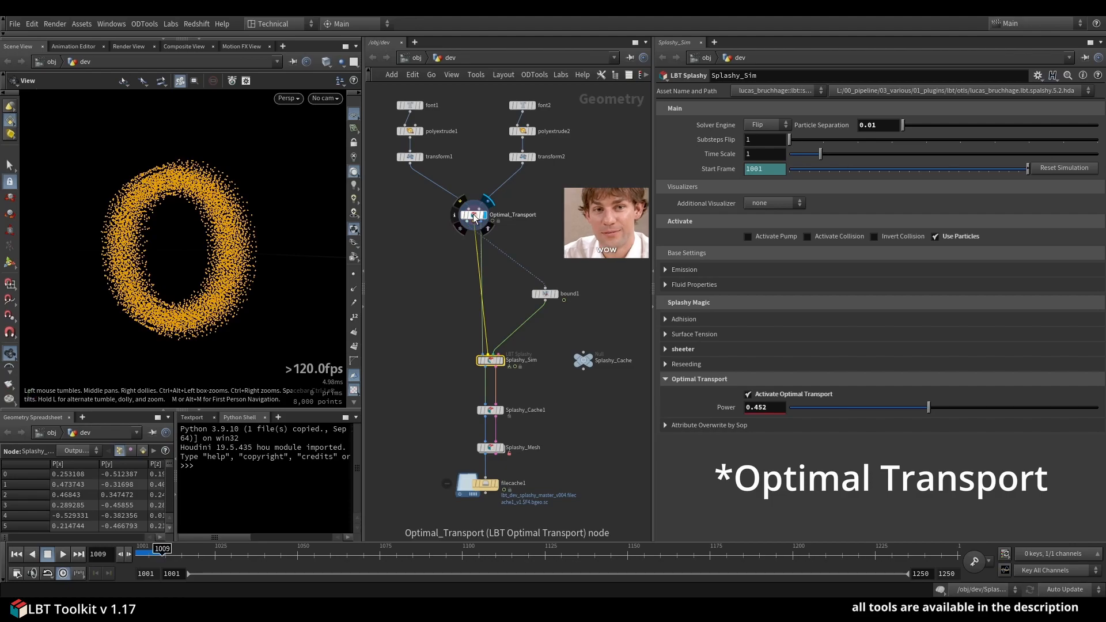
Display the transform1 and transform2 outputs in turn to compare the source and target letter geometry.
{"action": "left_click", "coordinate": [473, 216]}
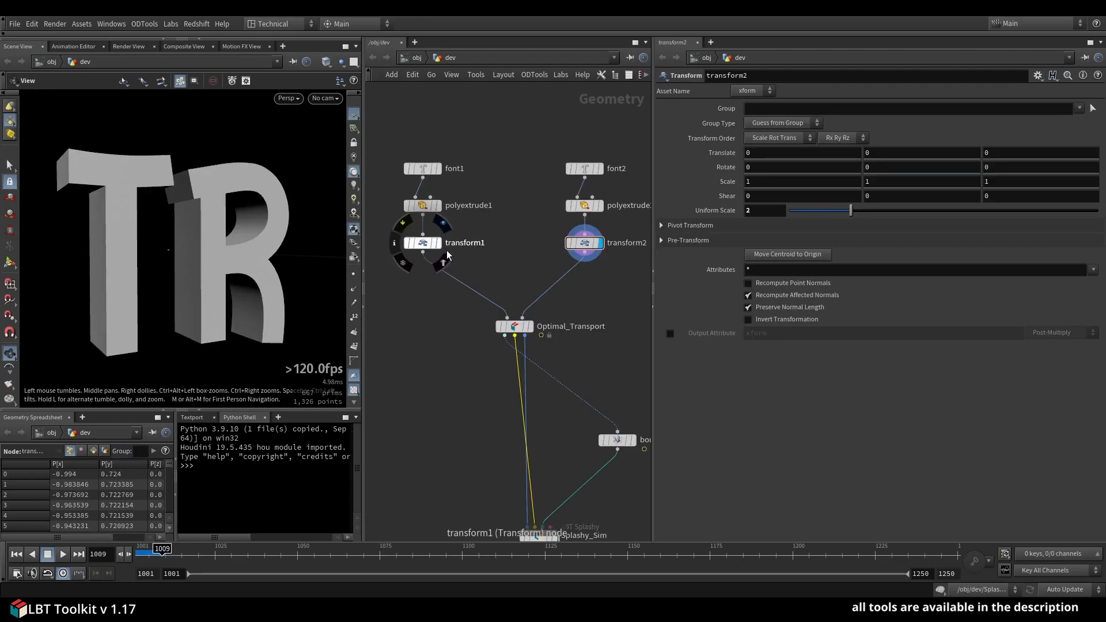
{"action": "left_click", "coordinate": [440, 245]}
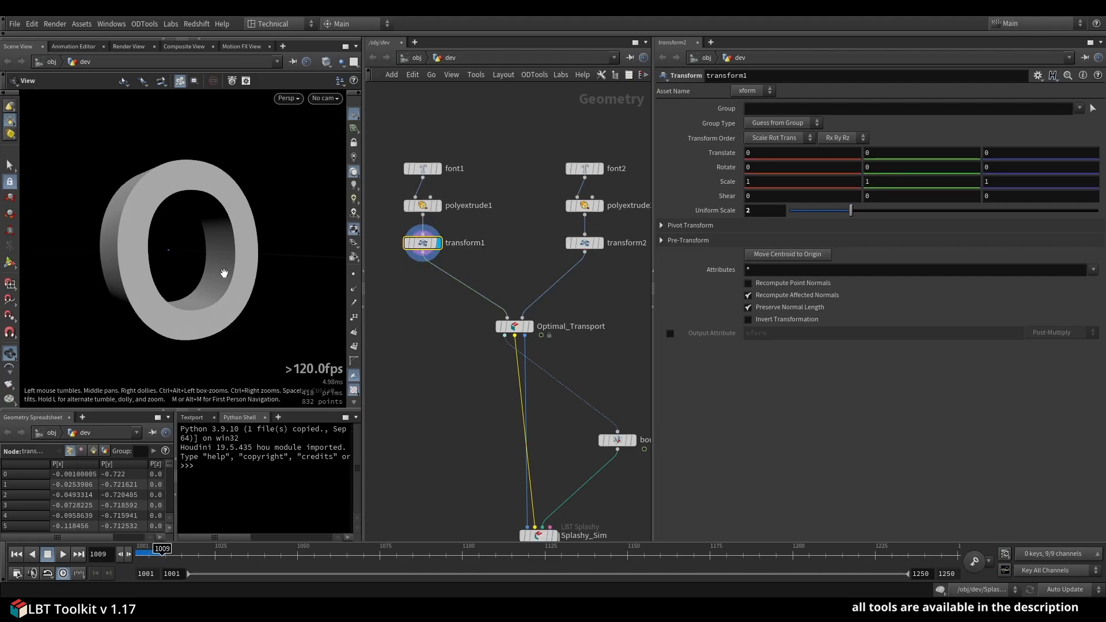
{"action": "left_click", "coordinate": [594, 244]}
{"action": "left_click", "coordinate": [593, 243]}
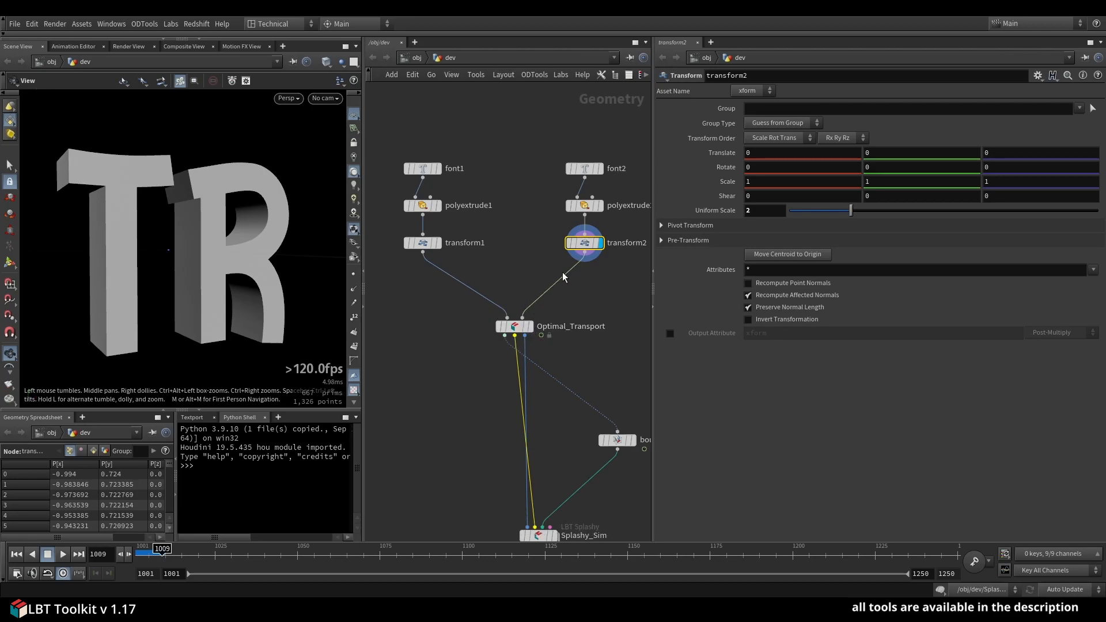
Display Optimal_Transport, preview its result as Vectors from an orbited angle, and switch the preview back to Movement.
{"action": "left_click", "coordinate": [523, 326]}
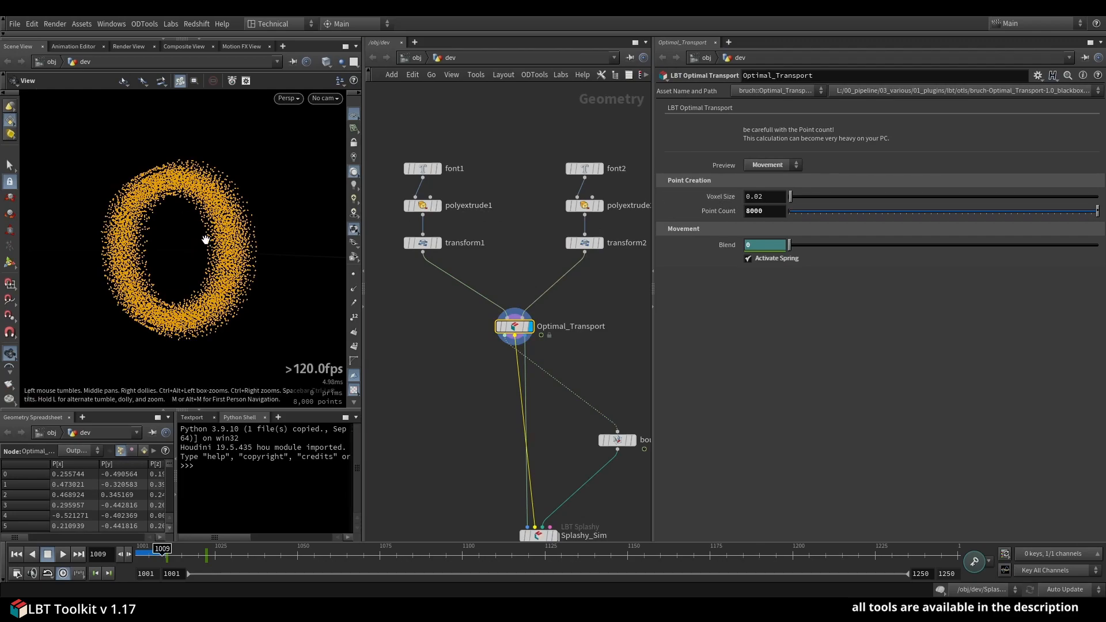
{"action": "left_click", "coordinate": [770, 166]}
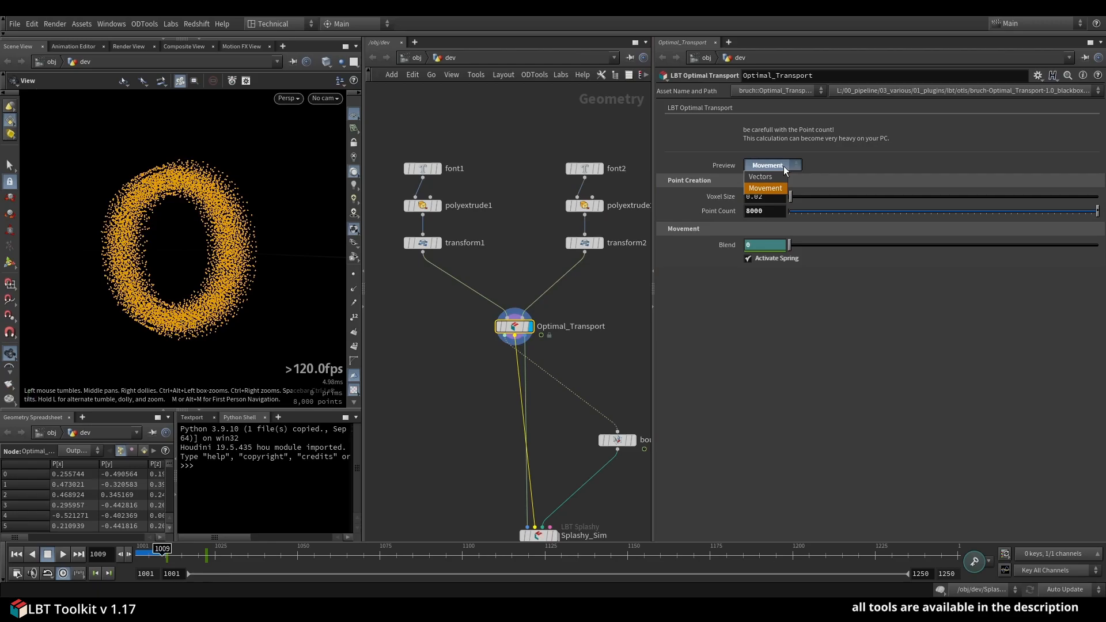
{"action": "left_click", "coordinate": [760, 177]}
{"action": "left_click_drag", "start_coordinate": [203, 242], "coordinate": [173, 230]}
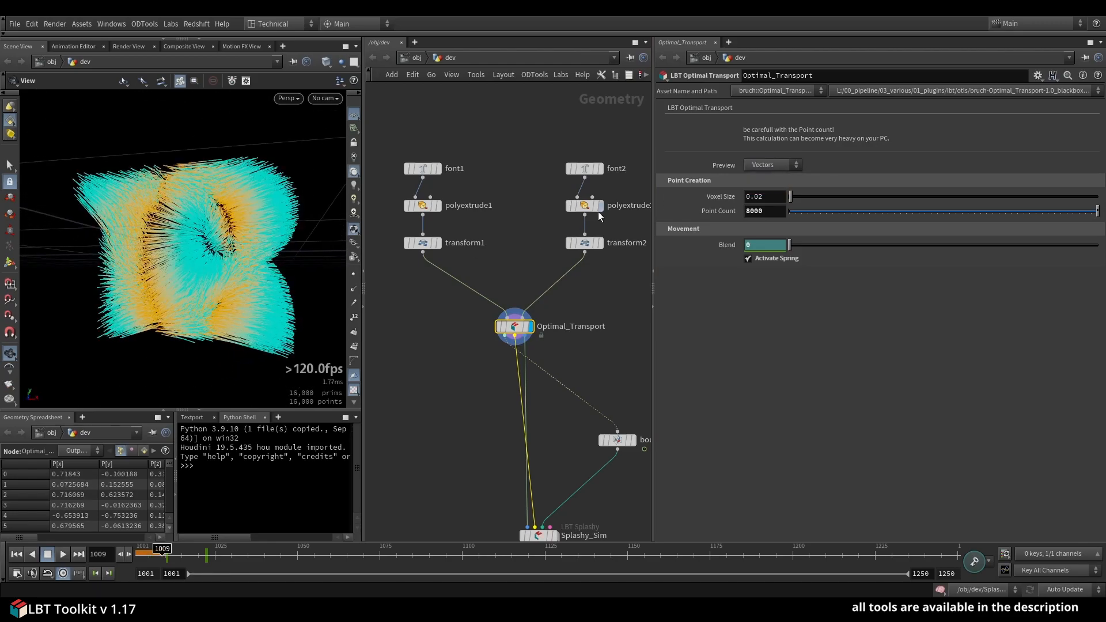
{"action": "left_click", "coordinate": [769, 165]}
{"action": "left_click", "coordinate": [770, 181]}
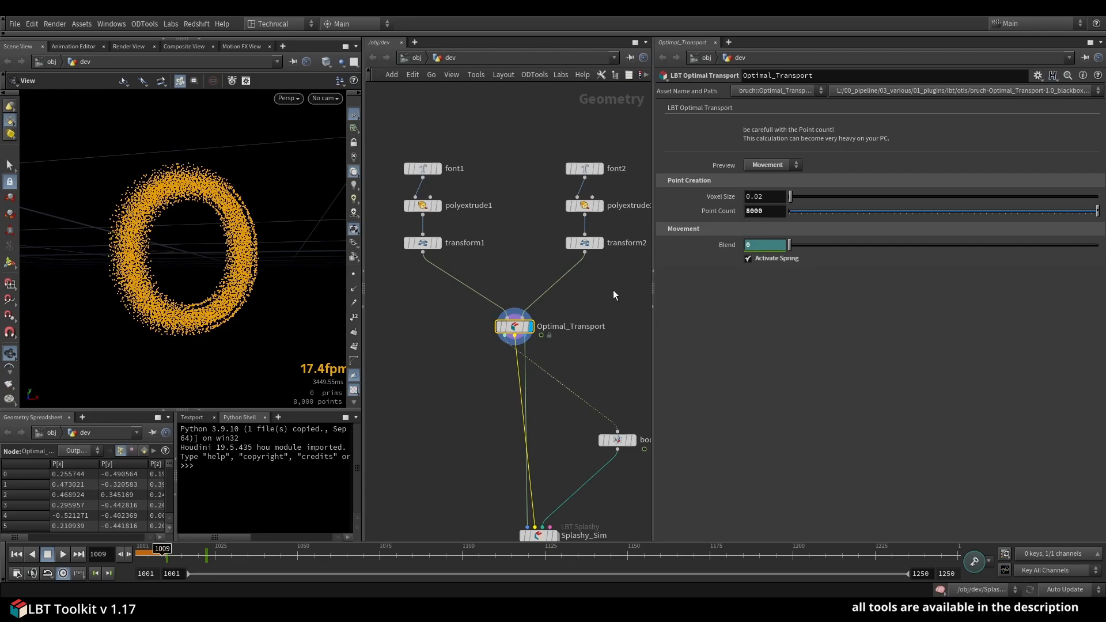
Turn off Activate Spring on Optimal_Transport, then play and scrub through the point morph.
{"action": "mouse_move", "coordinate": [163, 549]}
{"action": "left_mouse_down"}
{"action": "mouse_move", "coordinate": [340, 547]}
{"action": "mouse_move", "coordinate": [144, 550]}
{"action": "left_mouse_up"}
{"action": "left_click", "coordinate": [749, 259]}
{"action": "left_click", "coordinate": [63, 555]}
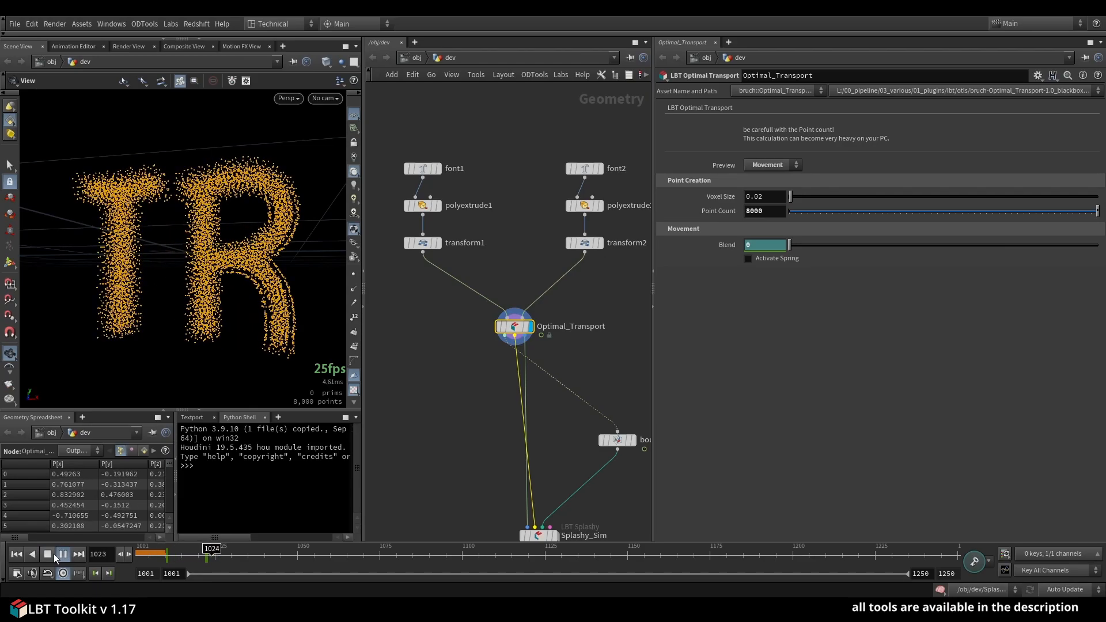
{"action": "left_click", "coordinate": [63, 554]}
{"action": "left_click", "coordinate": [63, 554]}
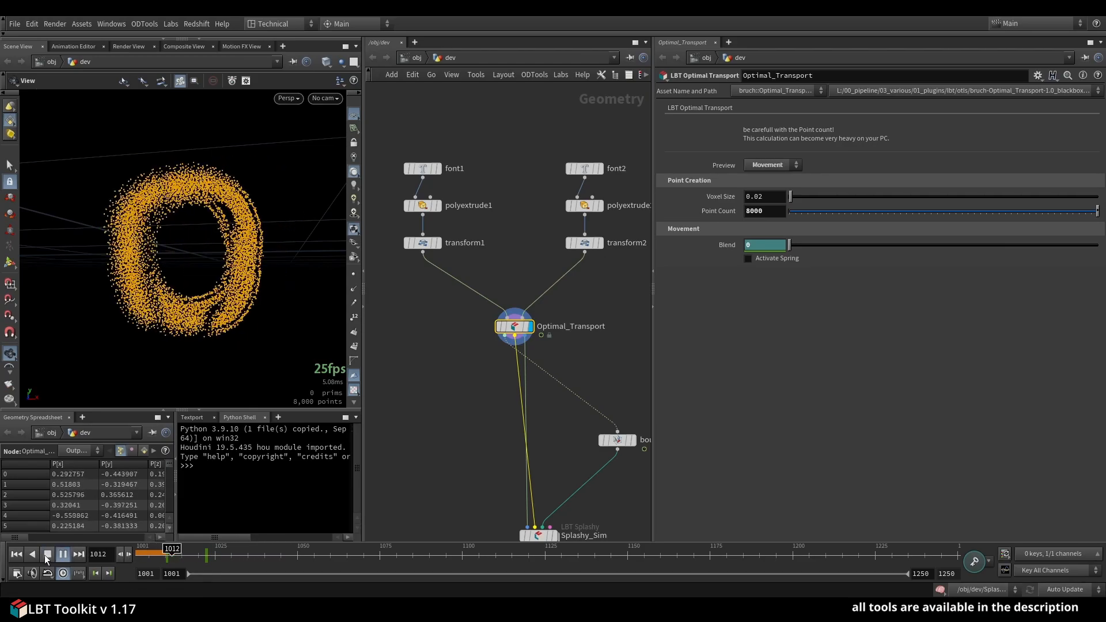
{"action": "left_click_drag", "start_coordinate": [149, 551], "coordinate": [192, 550]}
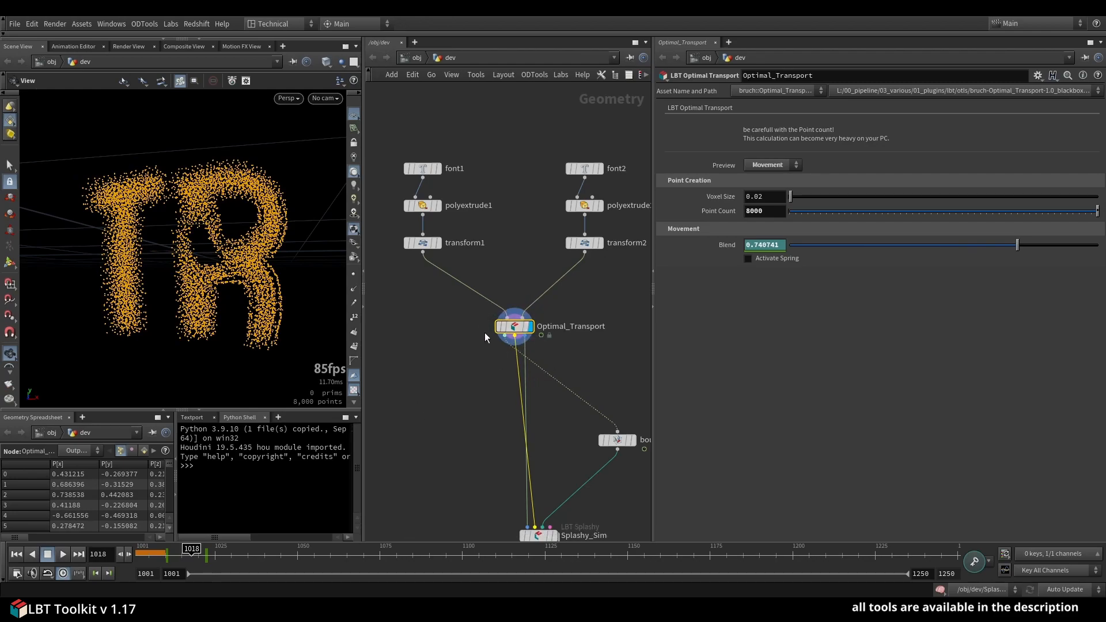
Turn Activate Spring back on for Optimal_Transport and scrub the timeline back to frame 1008.
{"action": "left_click", "coordinate": [698, 245], "text": "alt"}
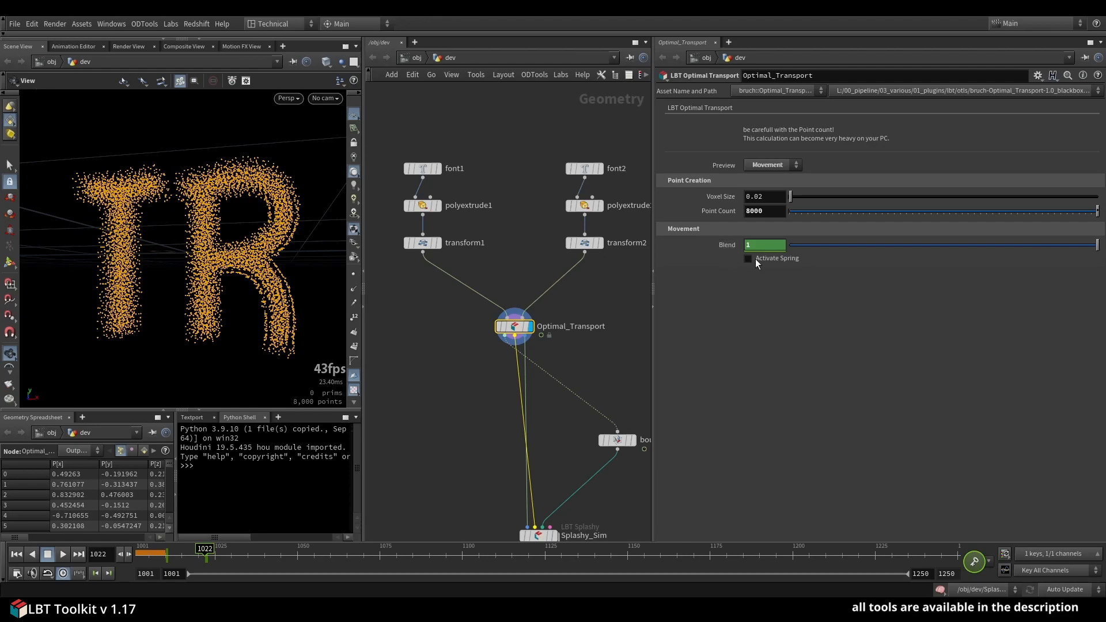
{"action": "left_click", "coordinate": [748, 259]}
{"action": "left_click_drag", "start_coordinate": [206, 550], "coordinate": [158, 550]}
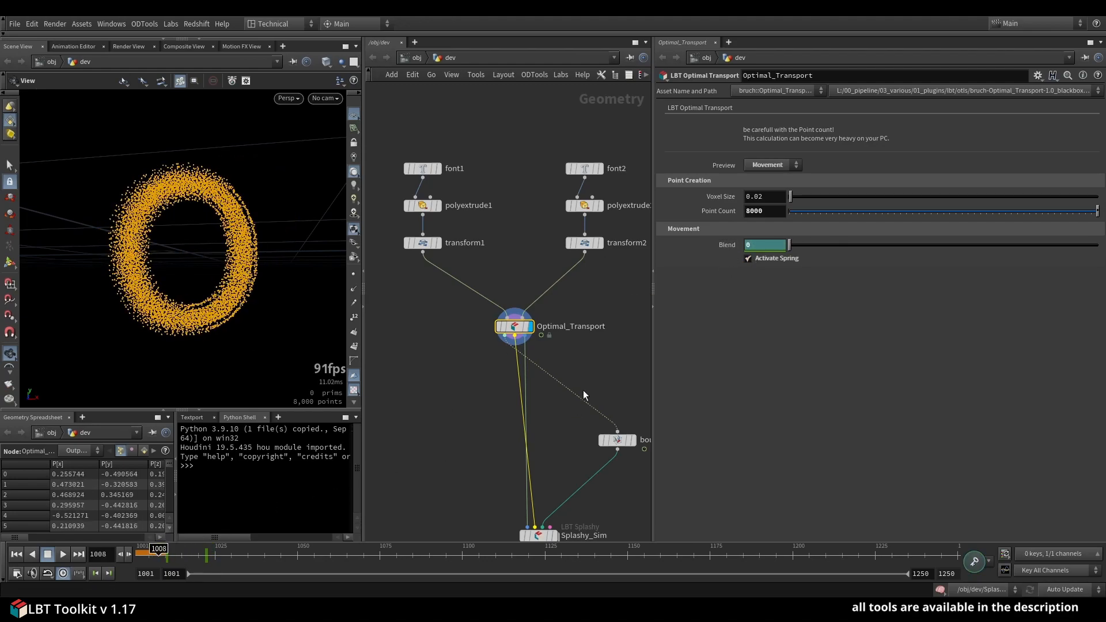
Display the Splashy_Sim node, reset its simulation and play it from frame 1001.
{"action": "middle_click_drag", "start_coordinate": [582, 393], "coordinate": [549, 293]}
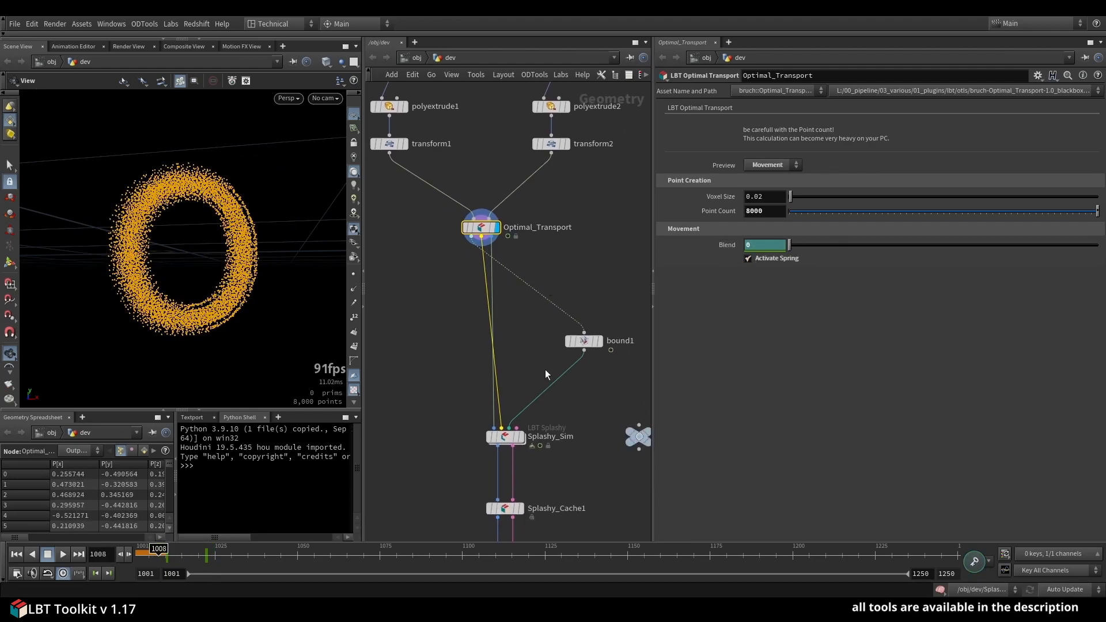
{"action": "middle_click_drag", "start_coordinate": [547, 376], "coordinate": [503, 295]}
{"action": "left_click", "coordinate": [465, 365]}
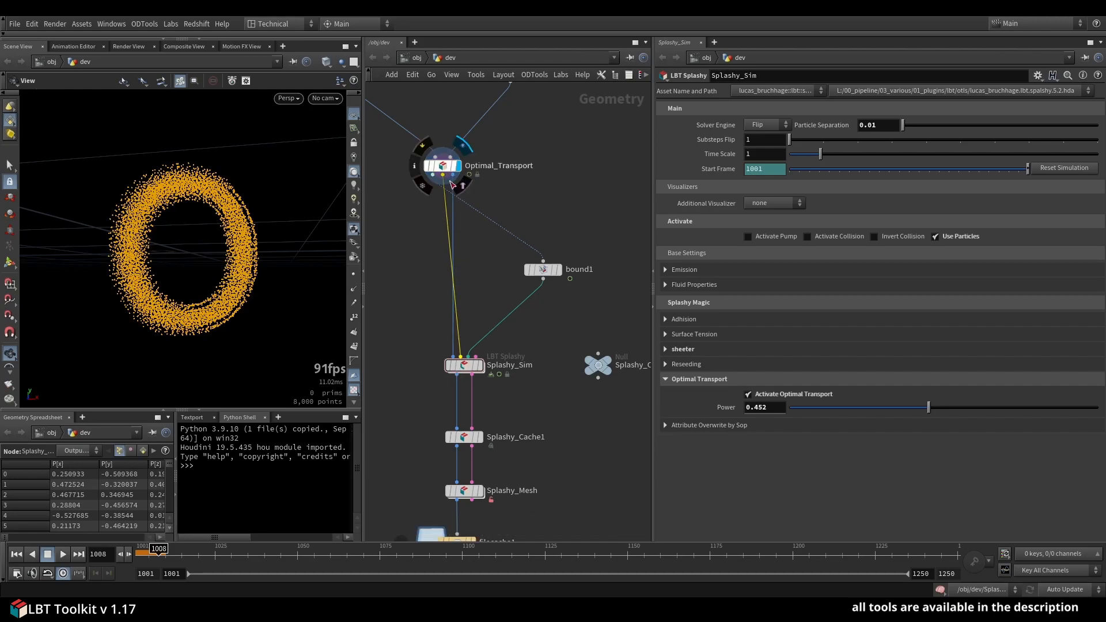
{"action": "left_click", "coordinate": [465, 366]}
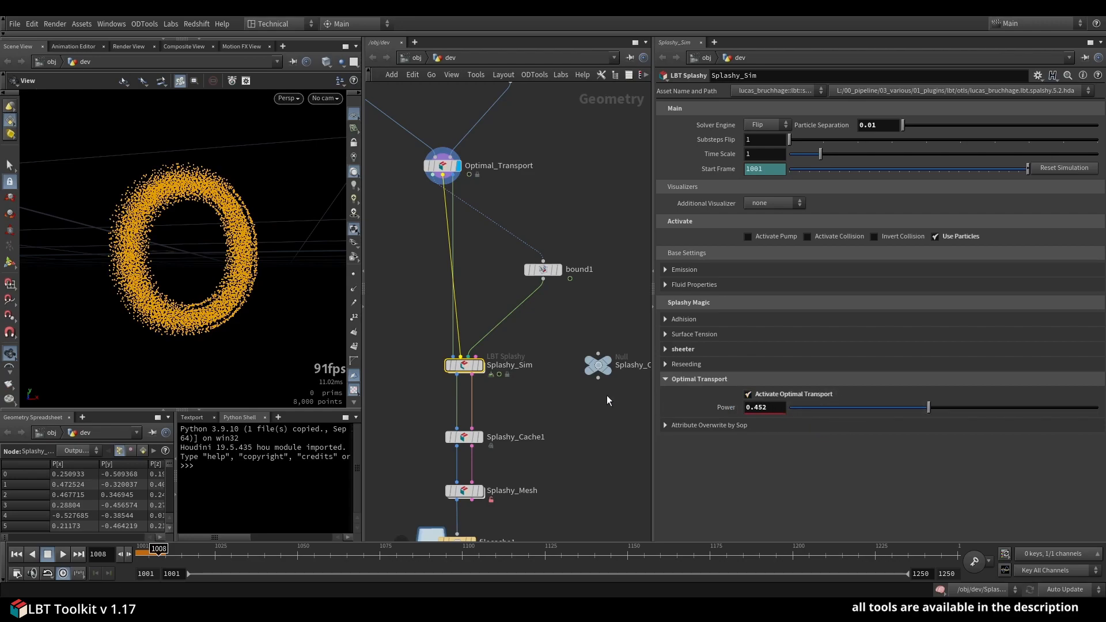
{"action": "left_click", "coordinate": [483, 368]}
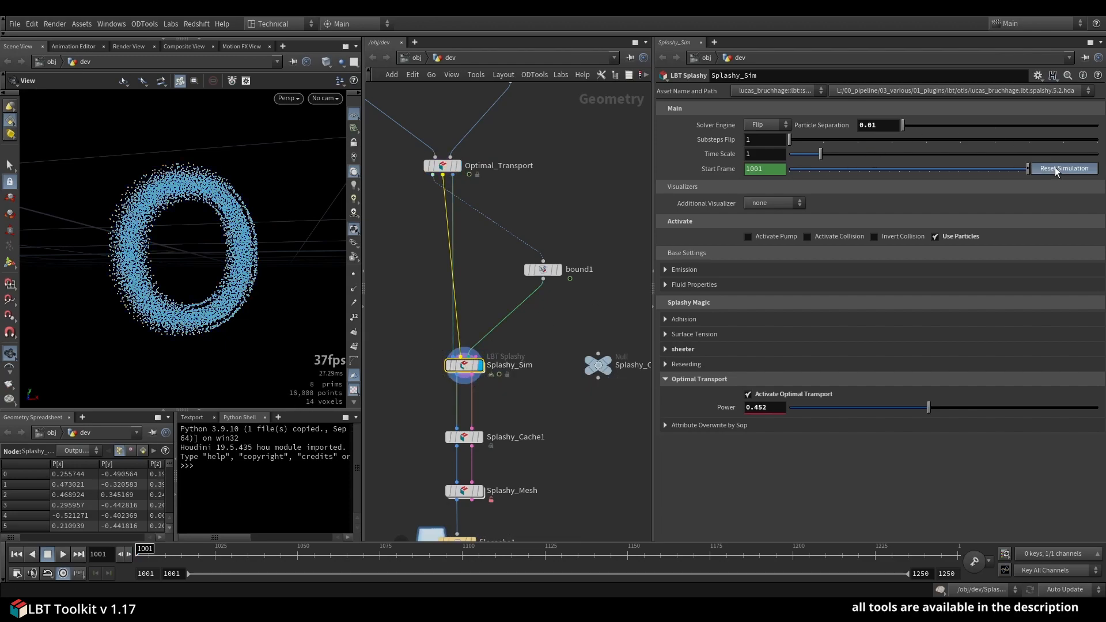
{"action": "middle_click_drag", "start_coordinate": [606, 180], "coordinate": [609, 167]}
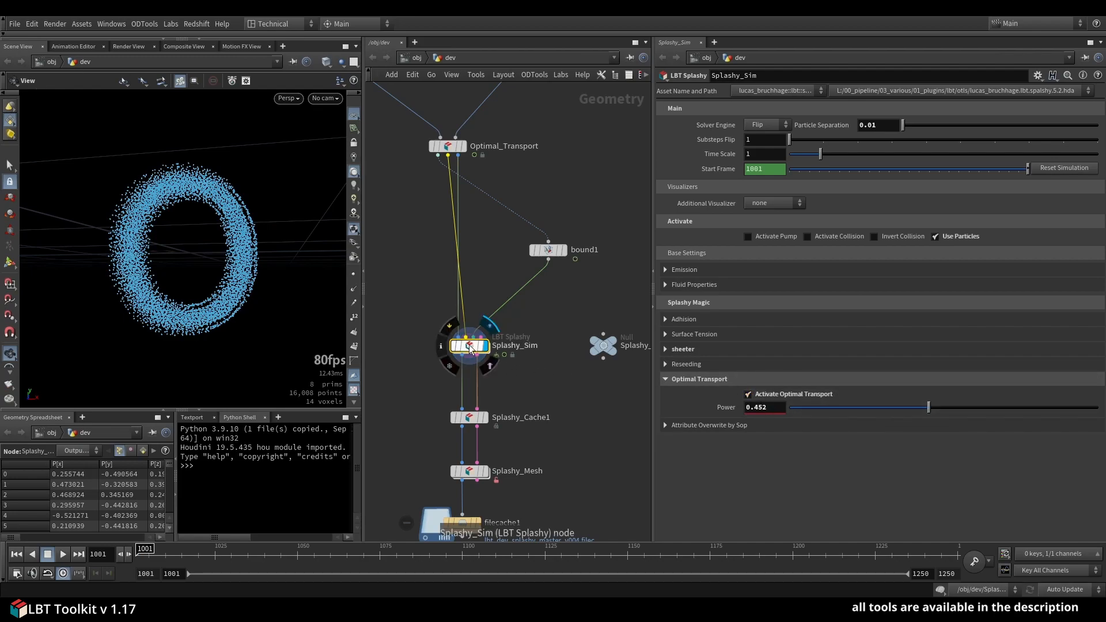
{"action": "key", "text": "Up"}
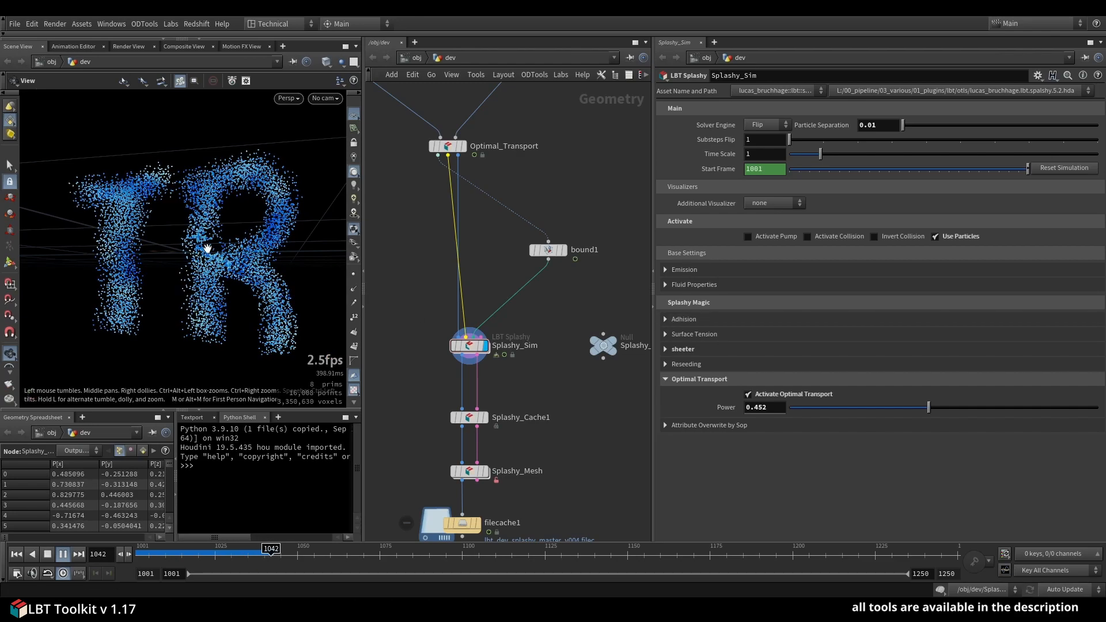
Display Splashy_Cache1 and play its retimed particles from the start of the timeline.
{"action": "left_click", "coordinate": [469, 417]}
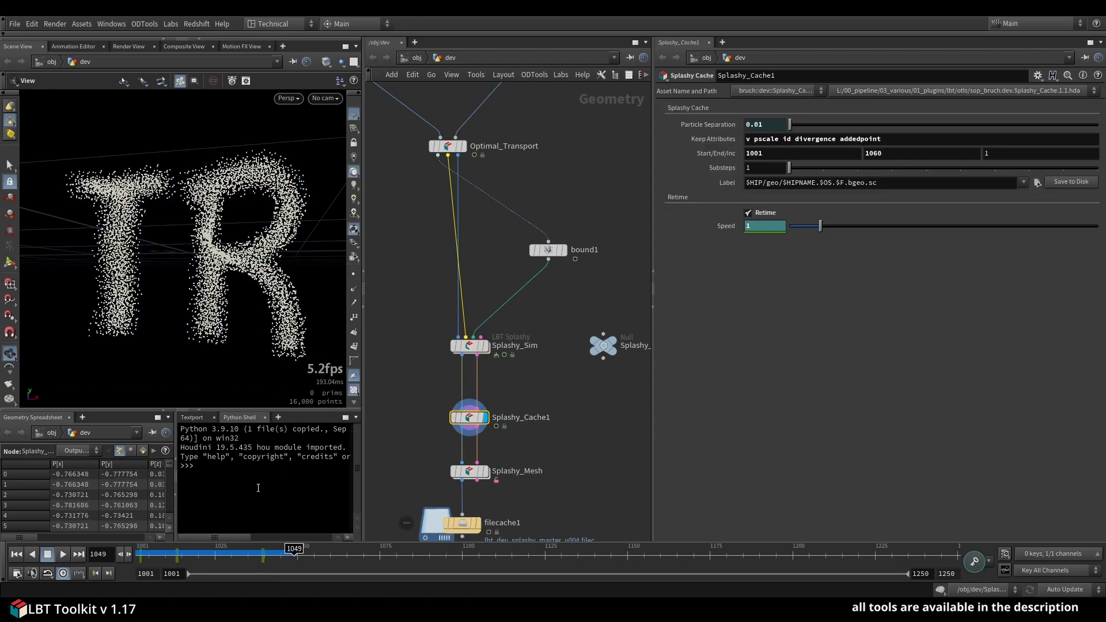
{"action": "left_click", "coordinate": [144, 553]}
{"action": "key", "text": "Up"}
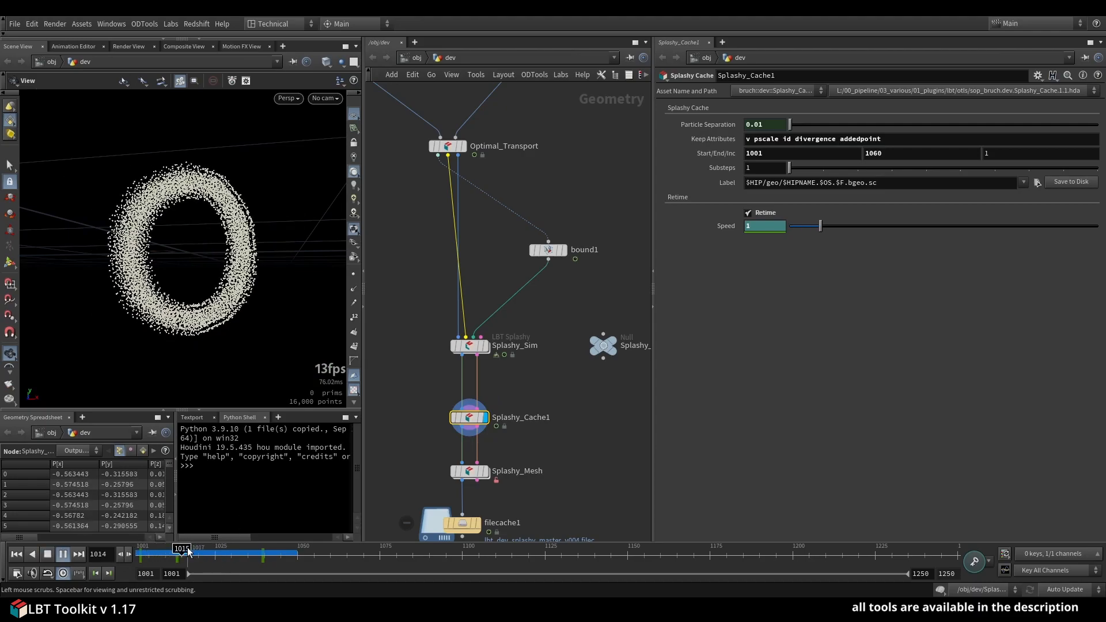
{"action": "key", "text": "Up"}
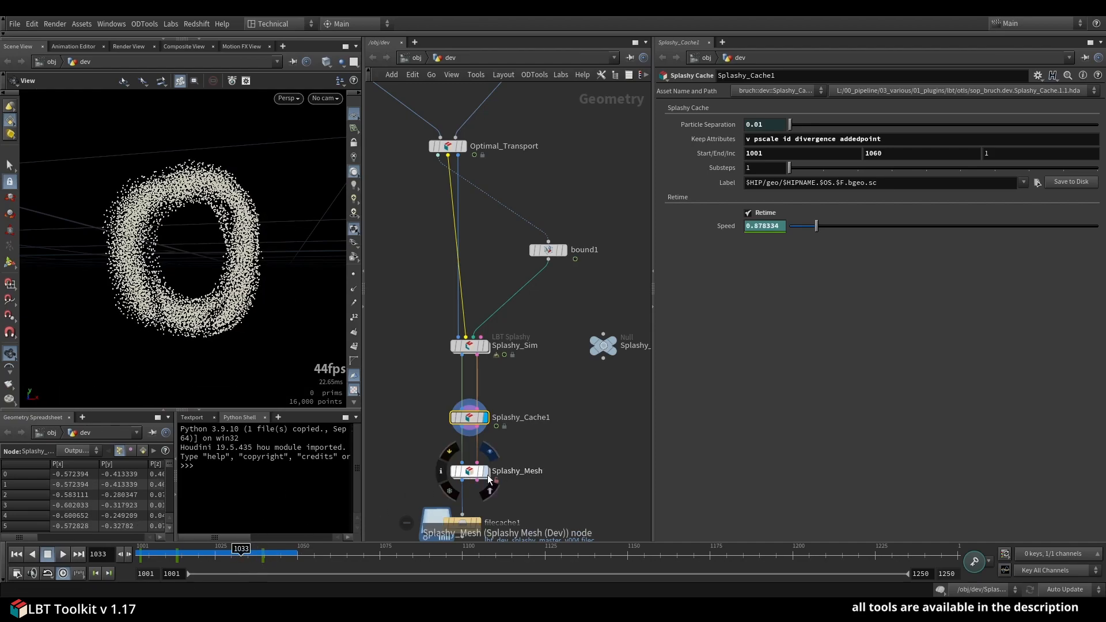
Display the filecache1 node, play the cached fluid mesh and inspect it from another angle.
{"action": "middle_click_drag", "start_coordinate": [488, 478], "coordinate": [475, 429]}
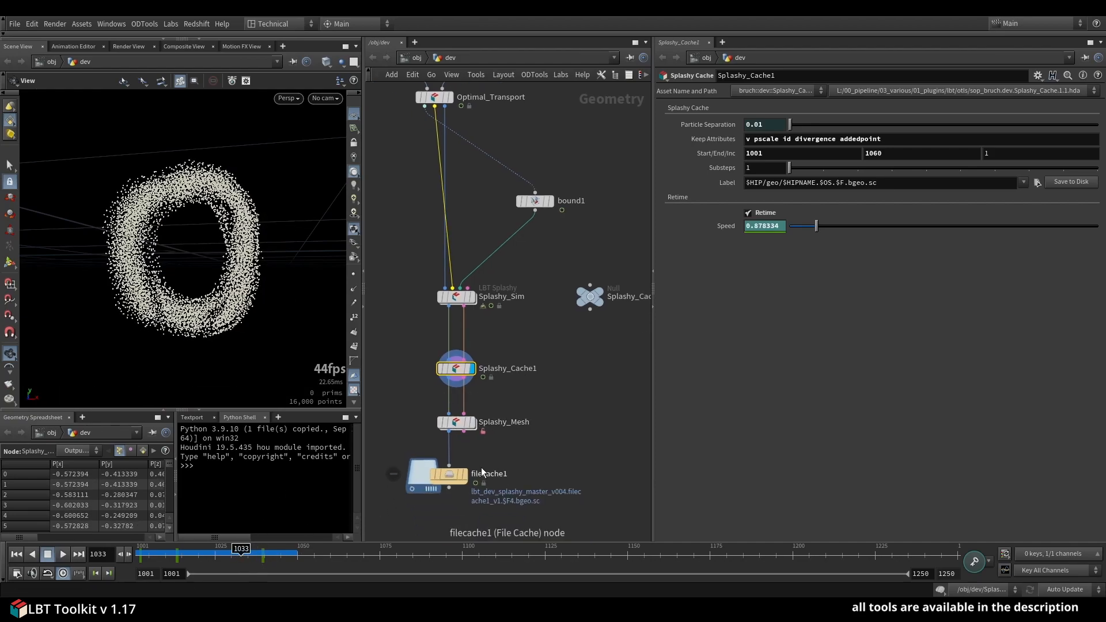
{"action": "left_click", "coordinate": [466, 474]}
{"action": "left_click", "coordinate": [449, 474]}
{"action": "mouse_move", "coordinate": [225, 560]}
{"action": "left_mouse_down"}
{"action": "mouse_move", "coordinate": [277, 549]}
{"action": "mouse_move", "coordinate": [233, 551]}
{"action": "left_mouse_up"}
{"action": "key", "text": "Up"}
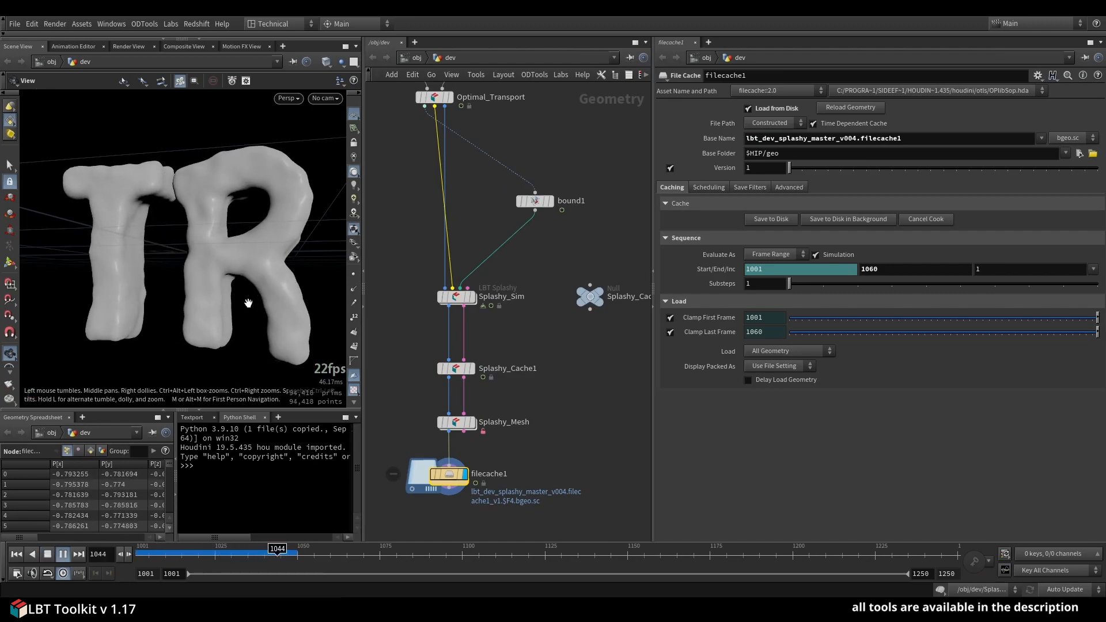
{"action": "left_click_drag", "start_coordinate": [202, 230], "coordinate": [245, 241]}
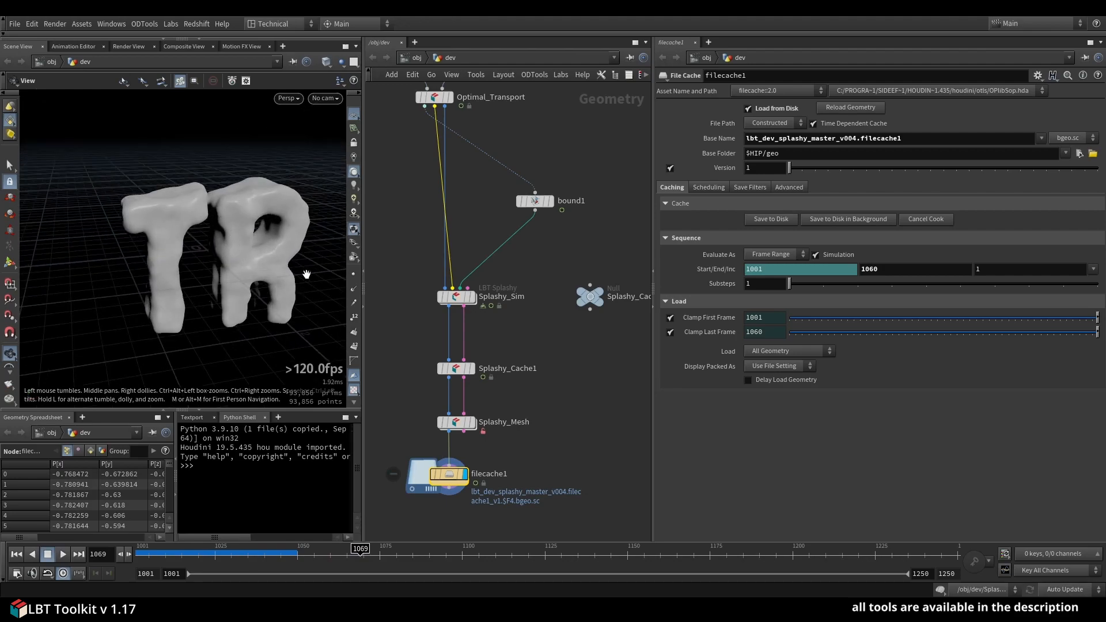
Move the Optimal_Transport node so it lines up directly above Splashy_Sim in the network.
{"action": "scroll", "coordinate": [561, 392], "scroll_direction": "down", "scroll_amount": 5}
{"action": "scroll", "coordinate": [499, 281], "scroll_direction": "up", "scroll_amount": 4}
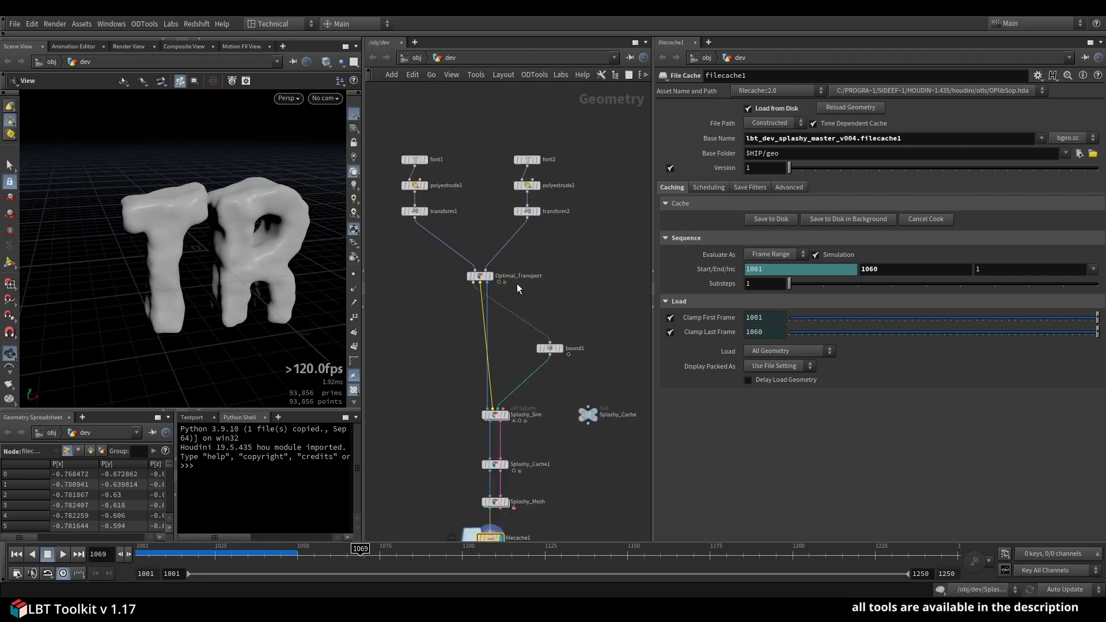
{"action": "left_click_drag", "start_coordinate": [472, 278], "coordinate": [514, 296]}
{"action": "scroll", "coordinate": [474, 277], "scroll_direction": "up", "scroll_amount": 2}
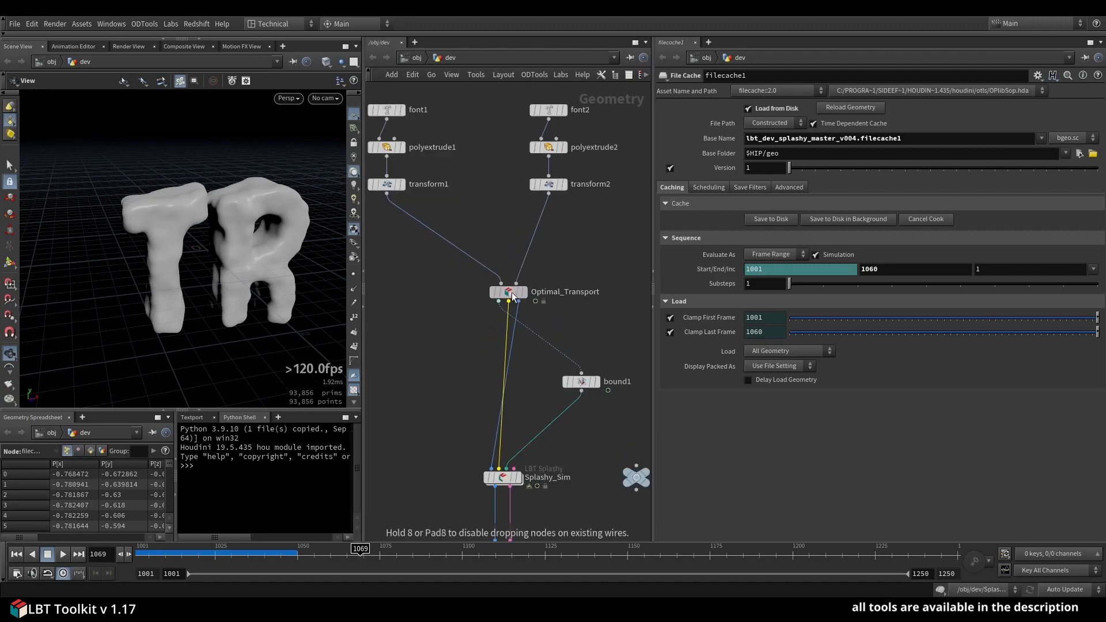
{"action": "scroll", "coordinate": [410, 416], "scroll_direction": "down", "scroll_amount": 3}
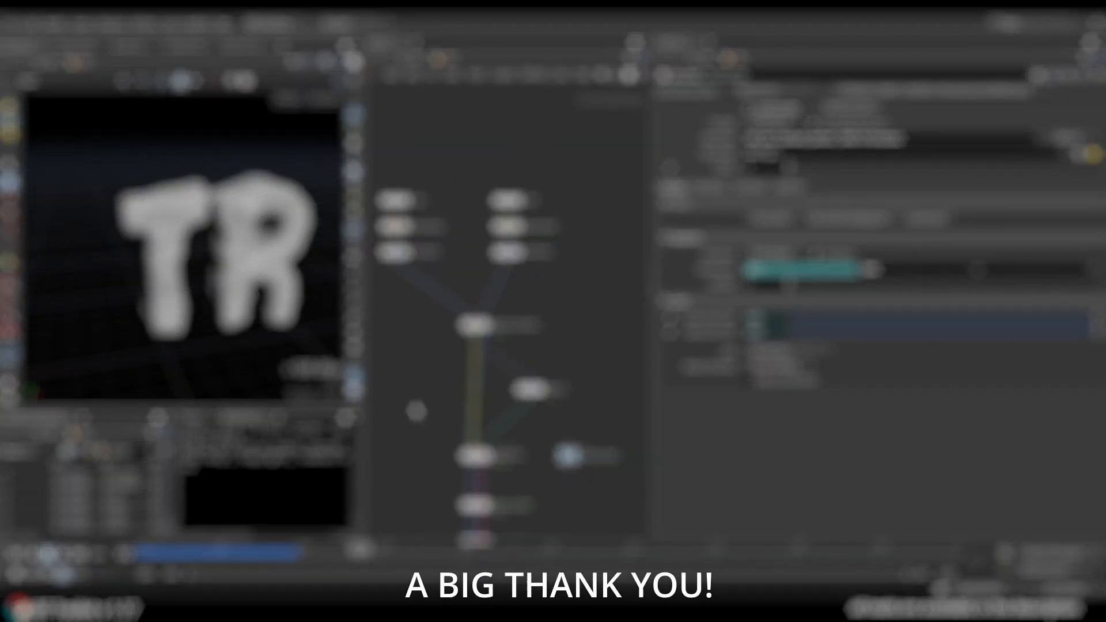